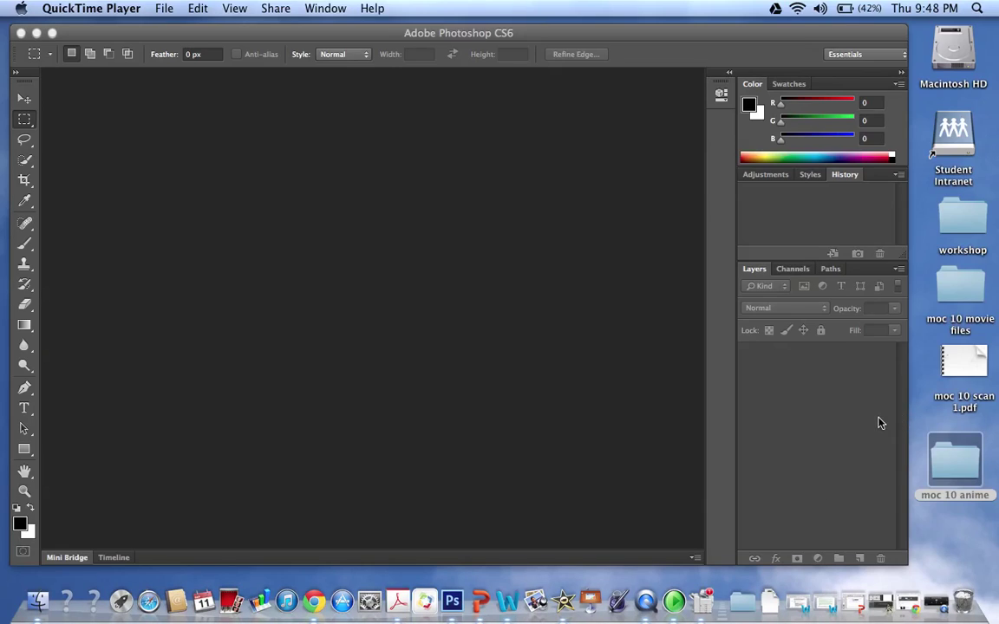
Open moc 10 scan 1.pdf from the desktop in Adobe Photoshop CS6 using Open With.
{"action": "mouse_move", "coordinate": [981, 380]}
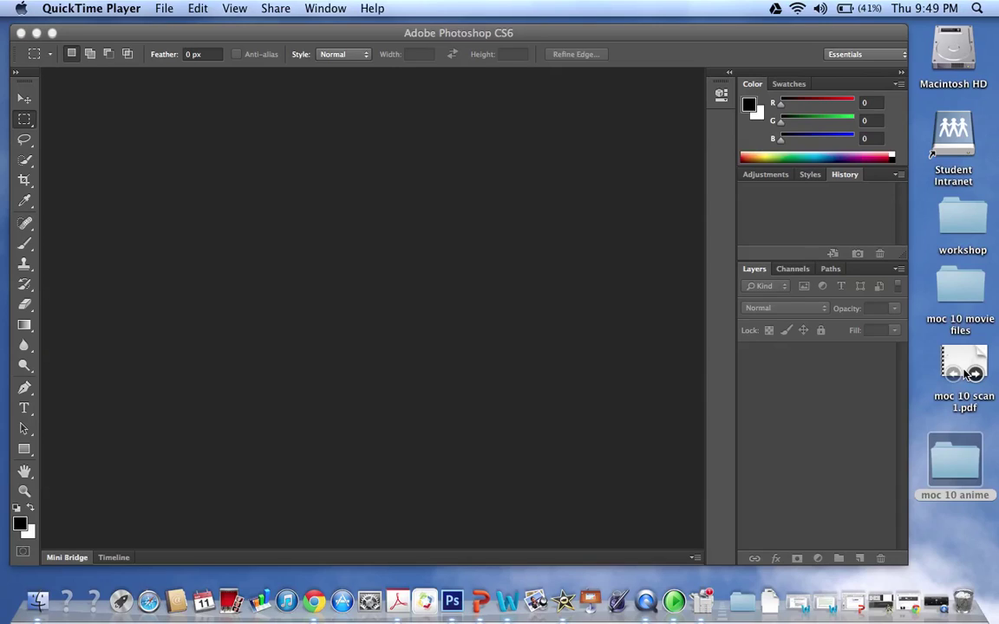
{"action": "left_click", "coordinate": [968, 368]}
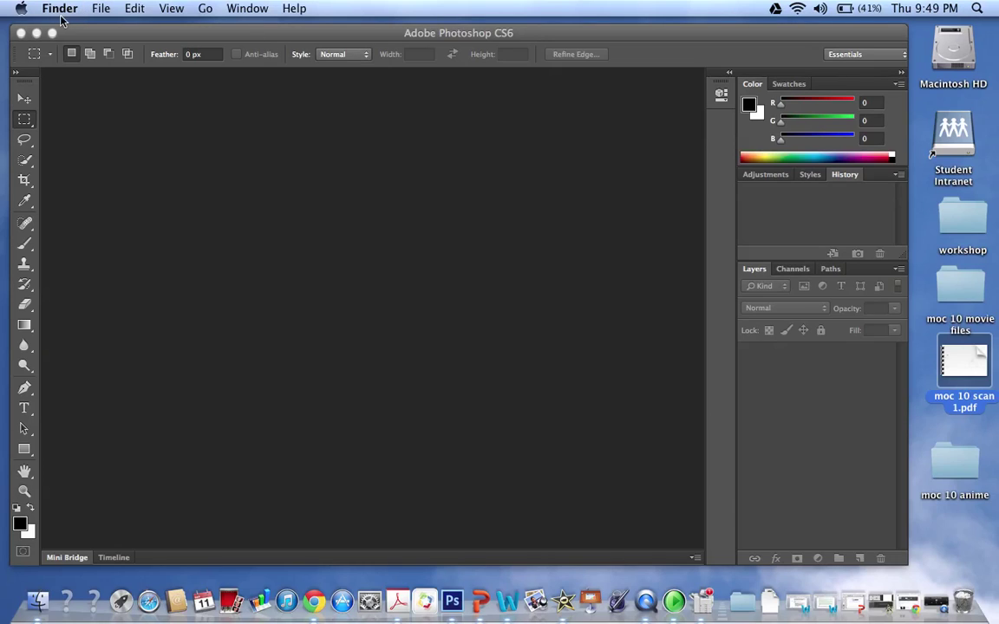
{"action": "left_click", "coordinate": [103, 8]}
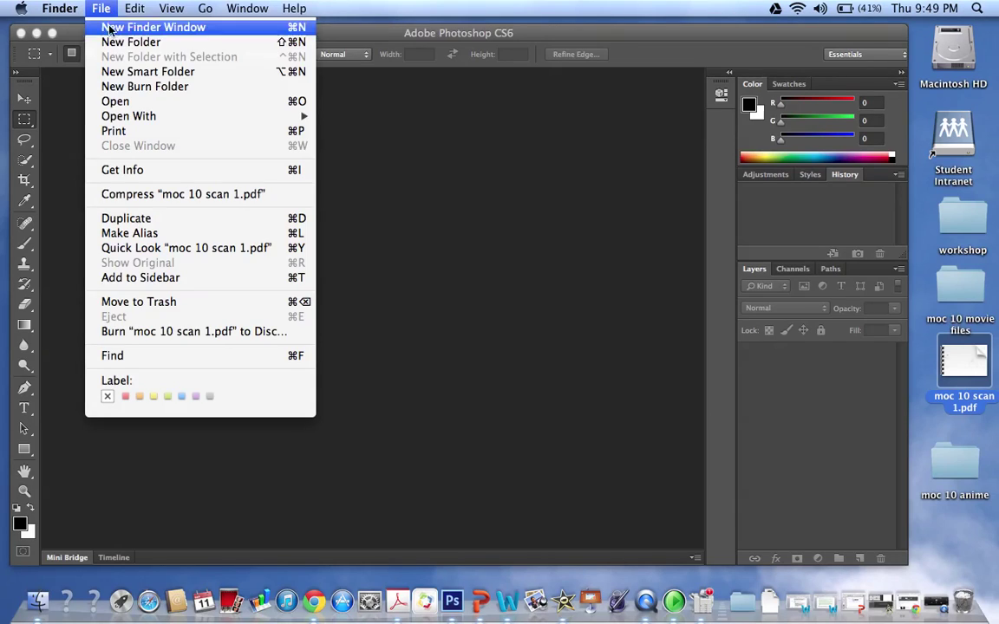
{"action": "mouse_move", "coordinate": [136, 117]}
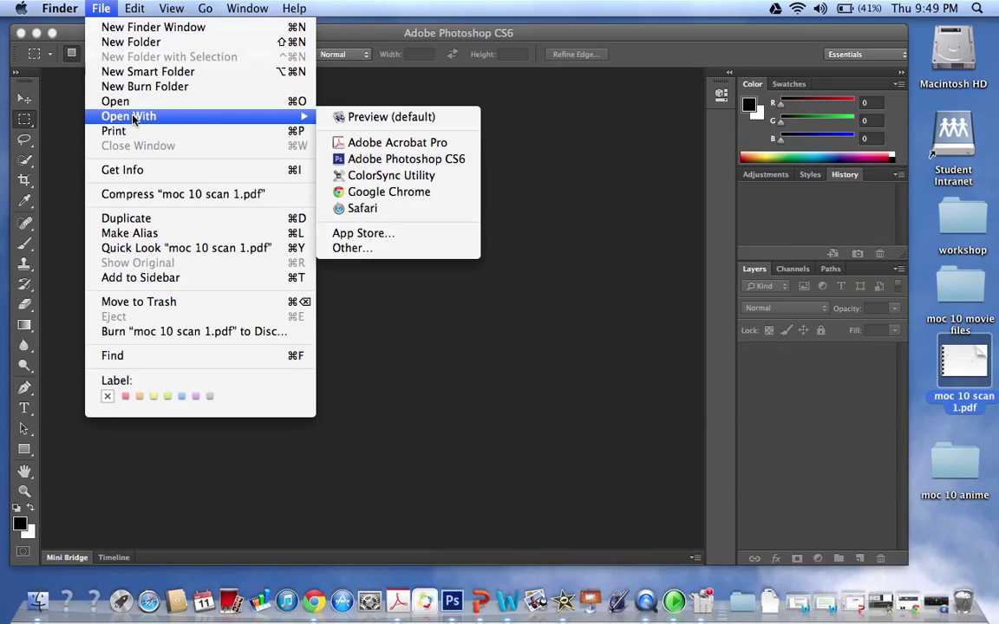
{"action": "left_click", "coordinate": [344, 159]}
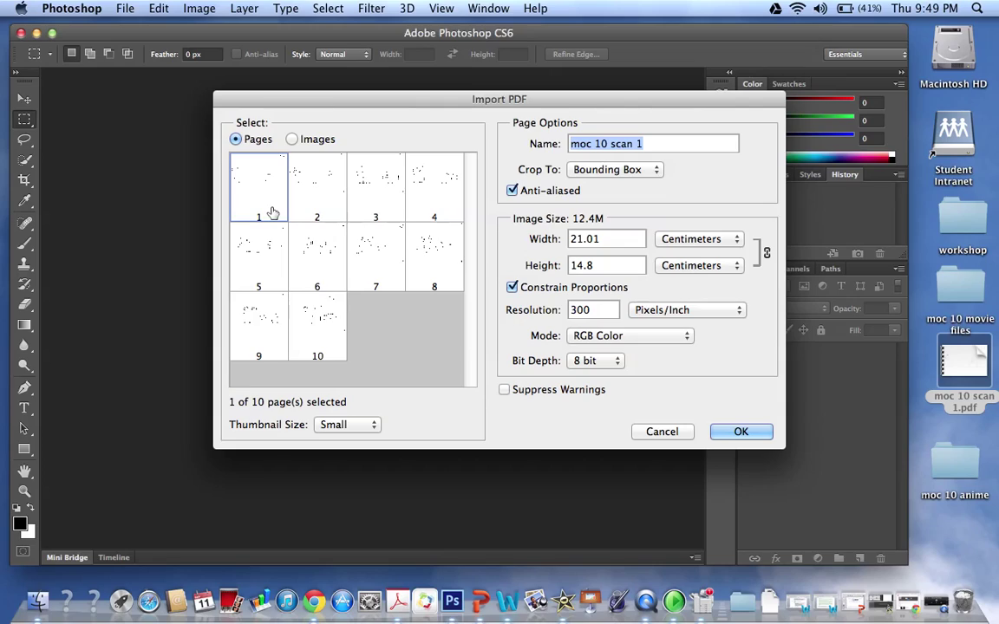
Import all ten PDF pages, 1-1 through 1-10, as separate documents.
{"action": "left_click", "coordinate": [341, 345], "text": "shift"}
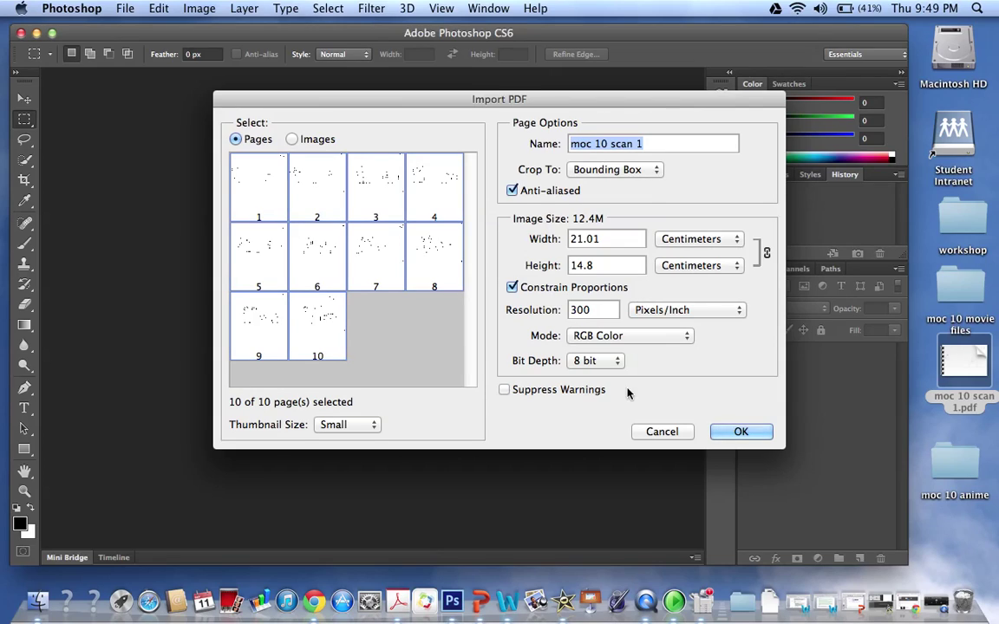
{"action": "left_click", "coordinate": [735, 432]}
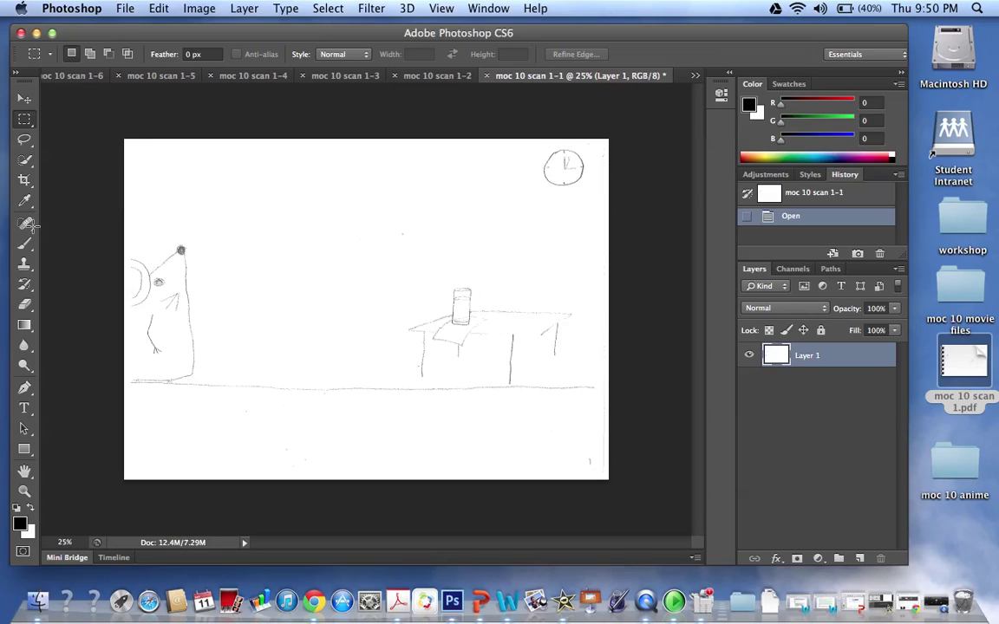
With the Rectangular Marquee, select page 1-1's lower-right page number and delete it to transparency.
{"action": "left_click", "coordinate": [27, 224]}
{"action": "left_click", "coordinate": [24, 324]}
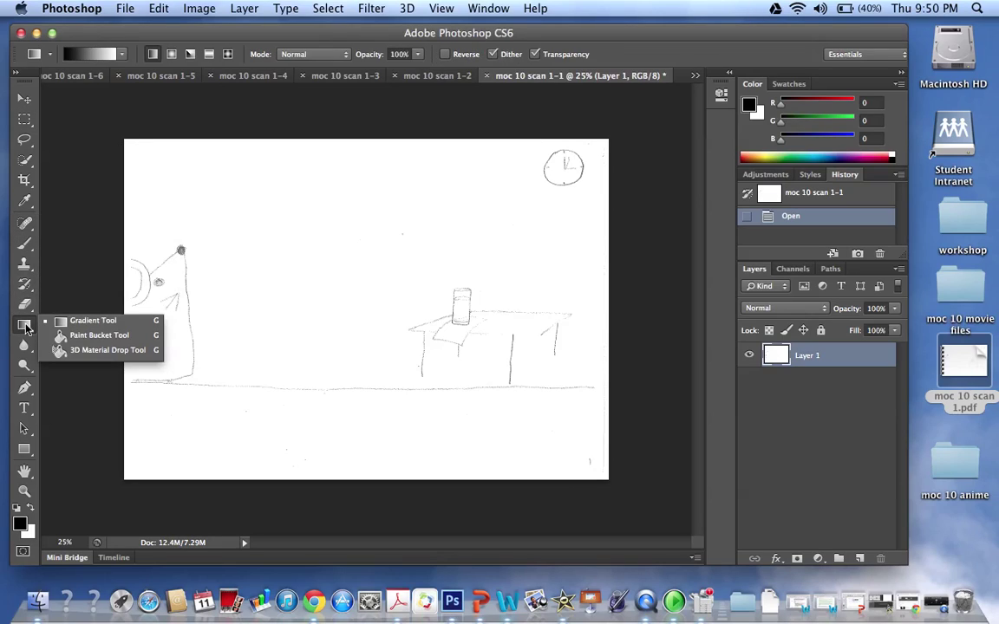
{"action": "left_click", "coordinate": [26, 121]}
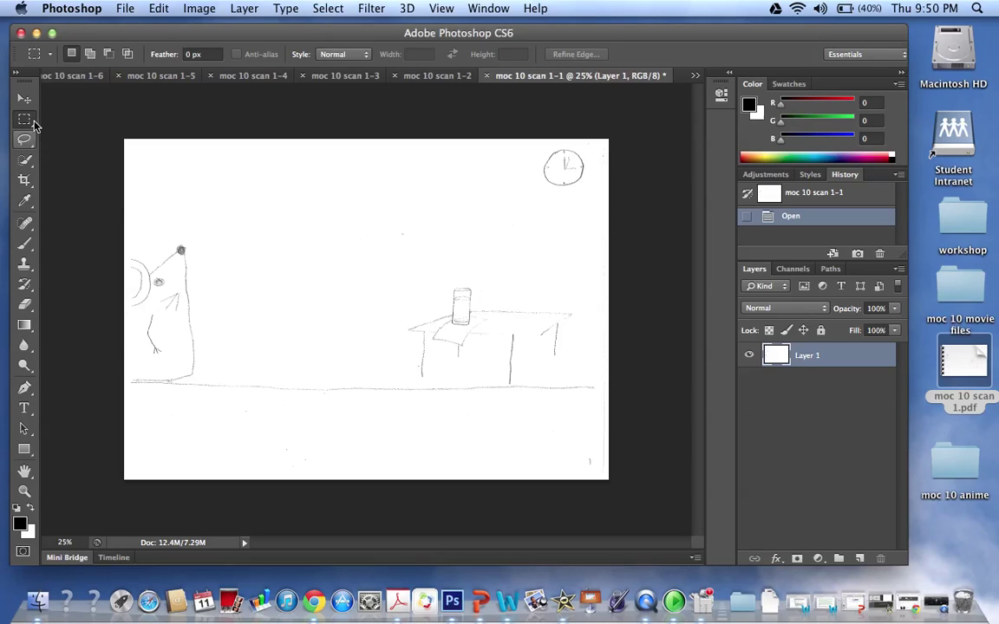
{"action": "left_click", "coordinate": [32, 121]}
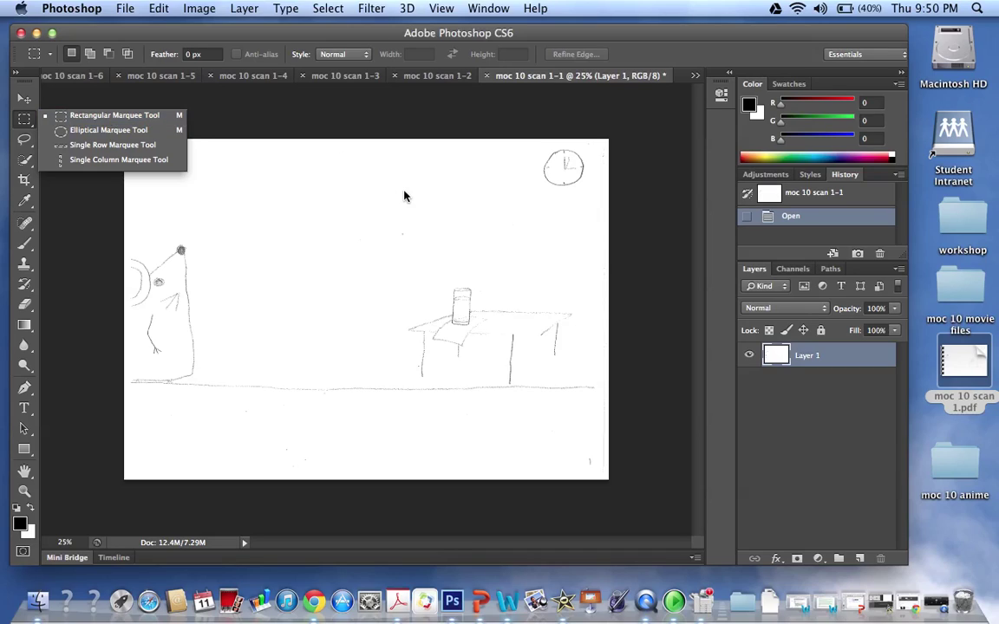
{"action": "left_click", "coordinate": [576, 447]}
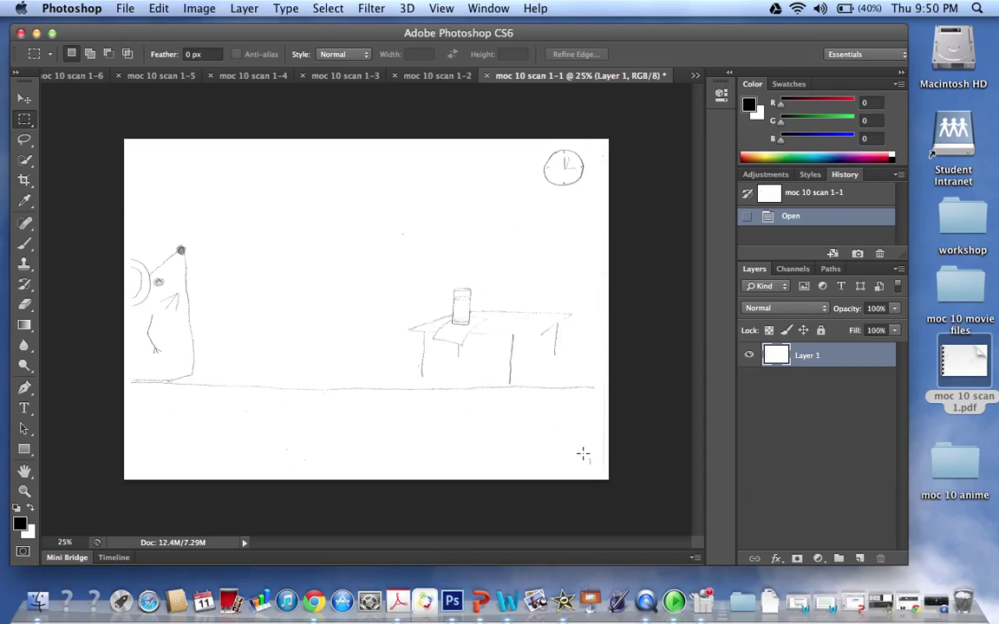
{"action": "left_click_drag", "start_coordinate": [582, 454], "coordinate": [583, 460]}
{"action": "left_click", "coordinate": [582, 459]}
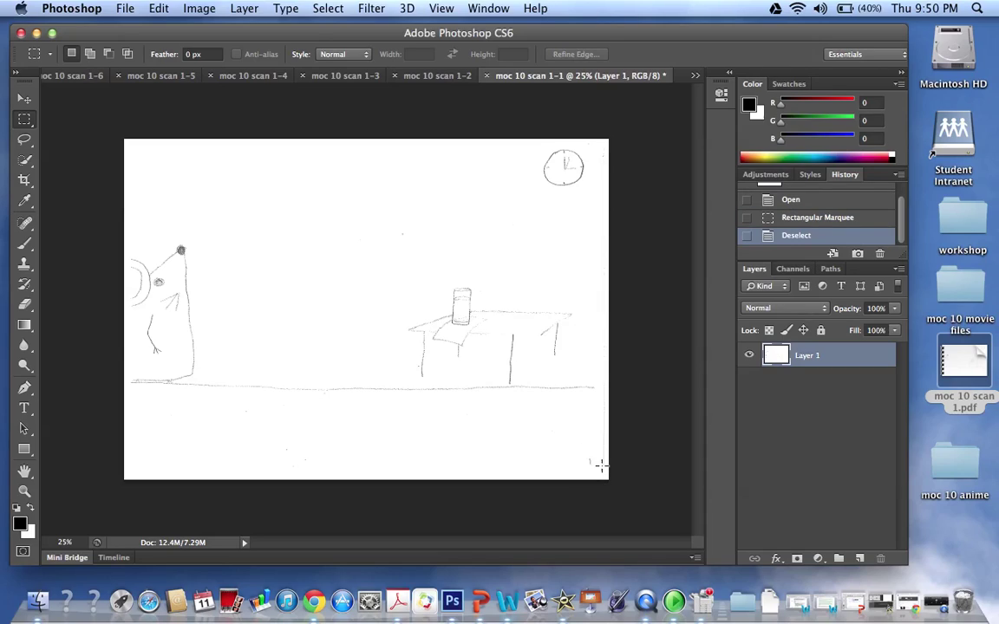
{"action": "left_click_drag", "start_coordinate": [580, 452], "coordinate": [607, 481]}
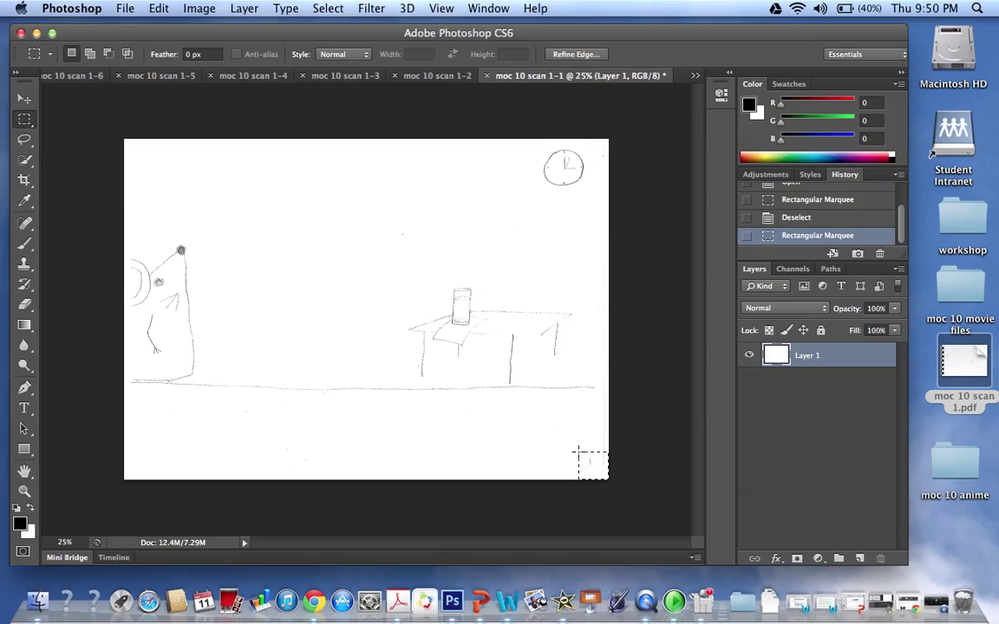
{"action": "key", "text": "Delete"}
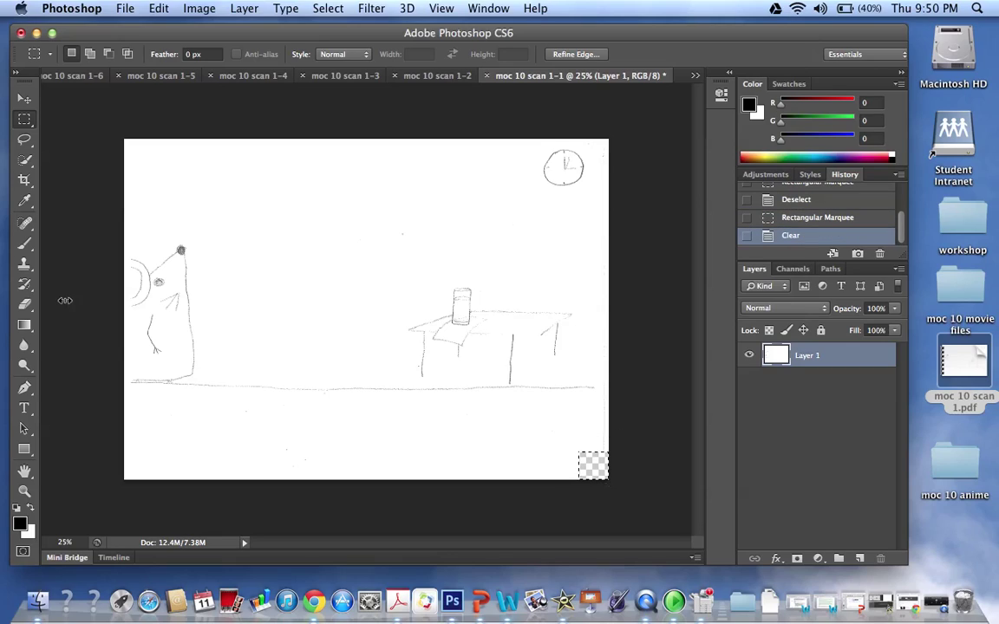
Save page 1-1 as 01 in JPEG format into the moc 10 anime folder.
{"action": "left_click", "coordinate": [126, 8]}
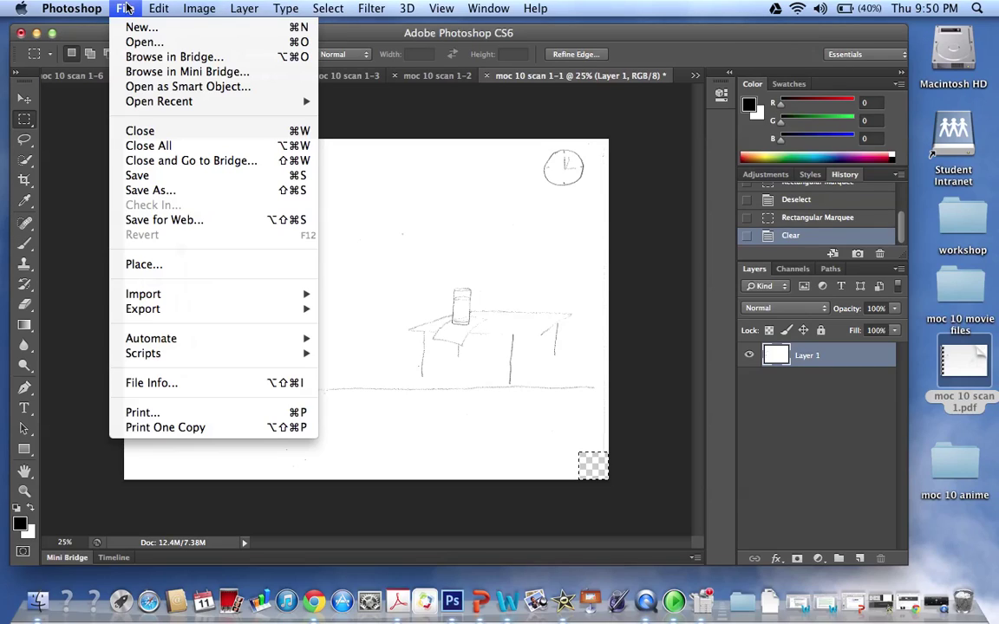
{"action": "left_click", "coordinate": [171, 191]}
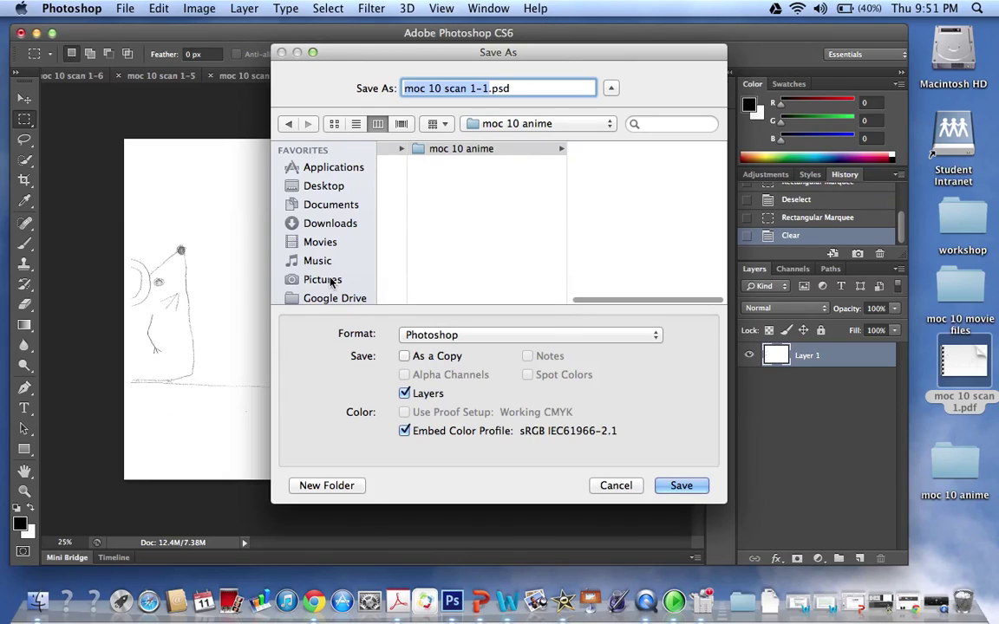
{"action": "key", "text": "BackSpace"}
{"action": "type", "text": "01"}
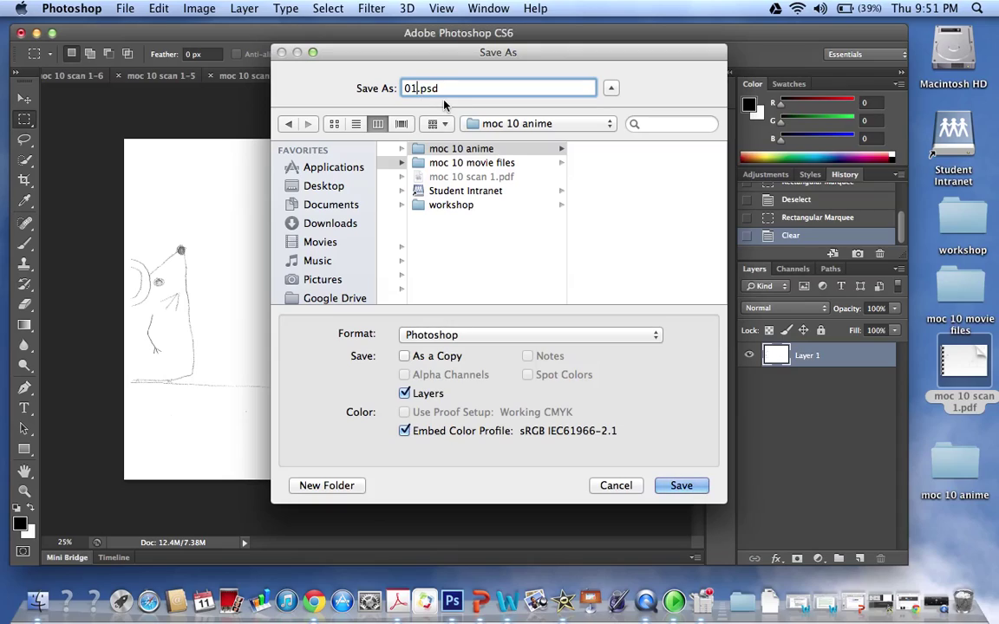
{"action": "left_click", "coordinate": [474, 336]}
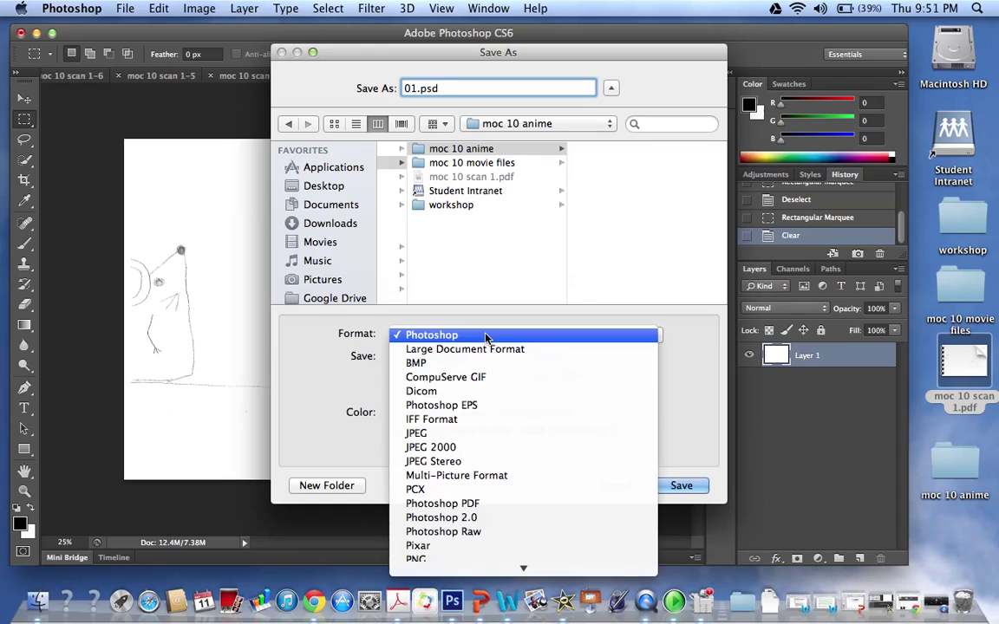
{"action": "left_click", "coordinate": [472, 433]}
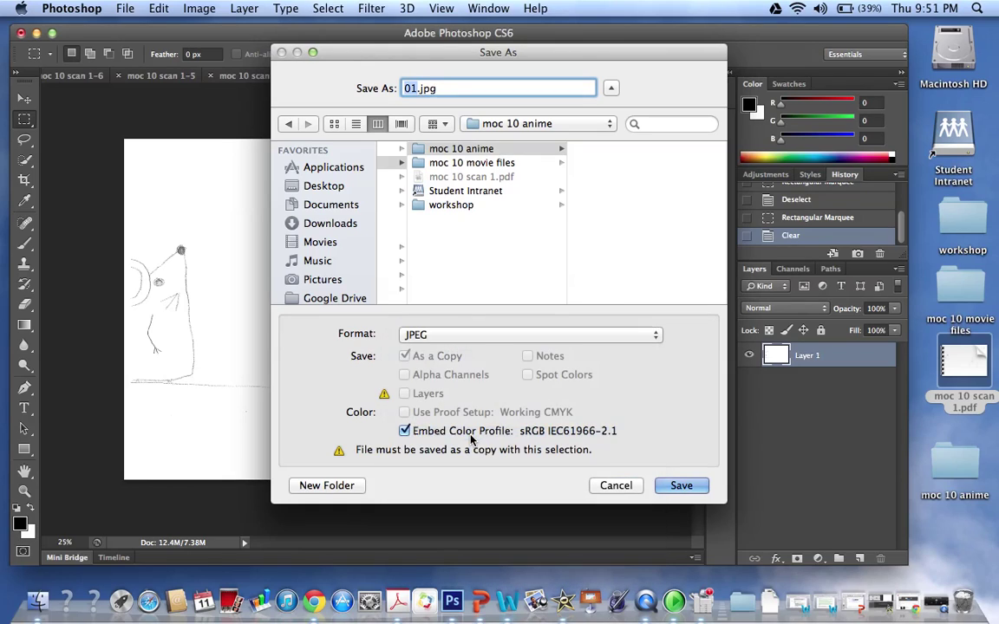
{"action": "left_click", "coordinate": [682, 486]}
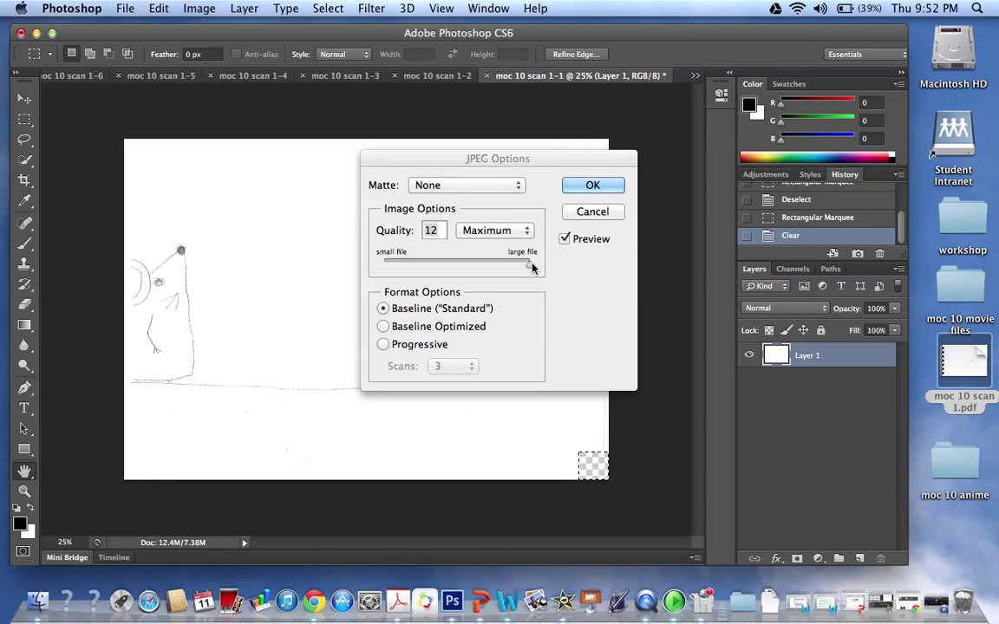
Set the JPEG quality slider to 12 (Maximum) and confirm the save of 01.jpg.
{"action": "mouse_move", "coordinate": [485, 263]}
{"action": "left_mouse_down"}
{"action": "mouse_move", "coordinate": [469, 264]}
{"action": "mouse_move", "coordinate": [477, 268]}
{"action": "left_mouse_up"}
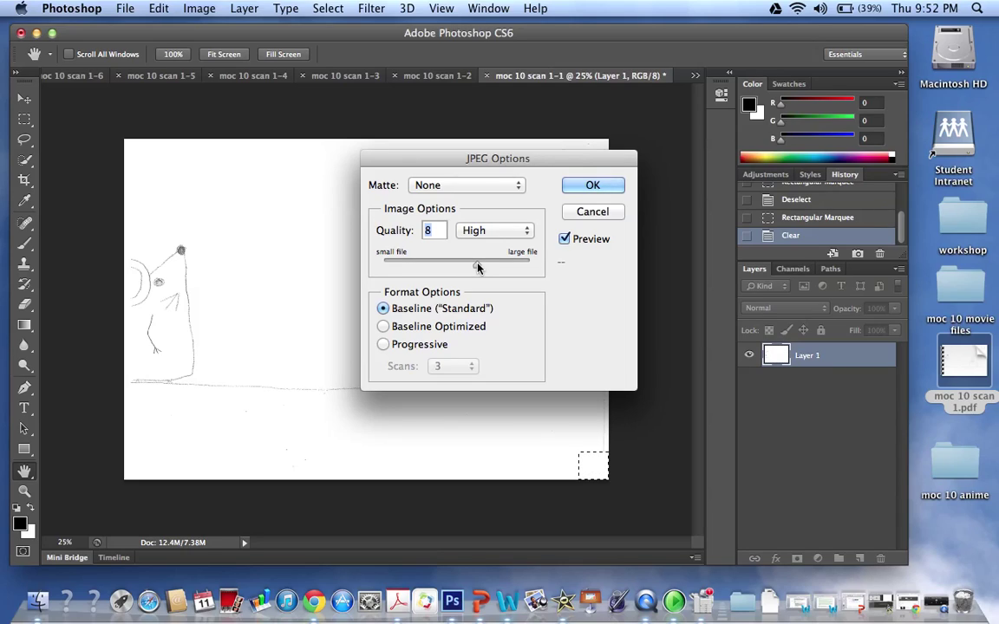
{"action": "left_click_drag", "start_coordinate": [477, 268], "coordinate": [546, 266]}
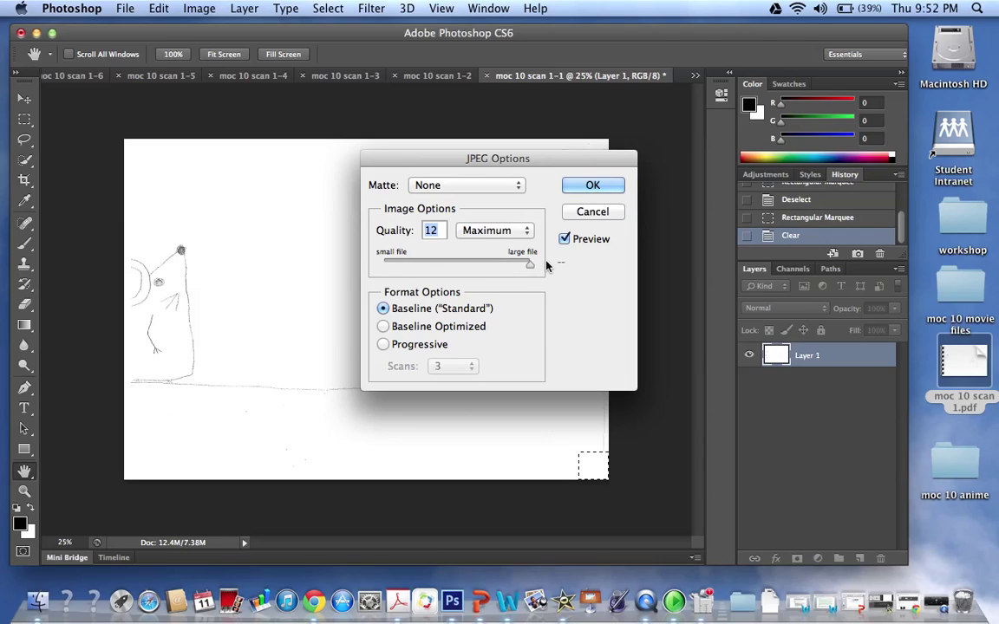
{"action": "left_click", "coordinate": [598, 189]}
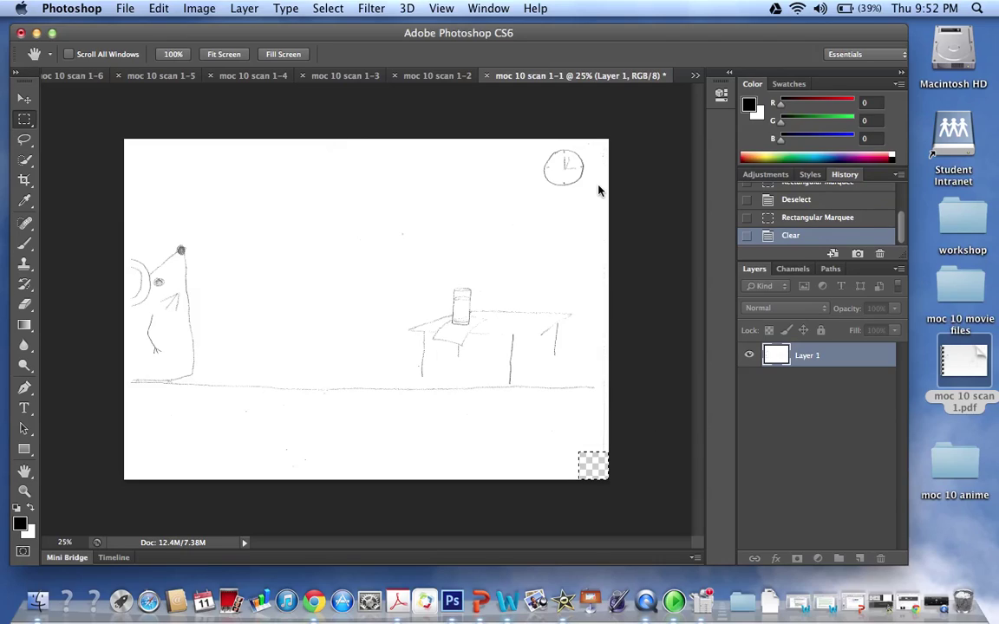
{"action": "left_click", "coordinate": [953, 468]}
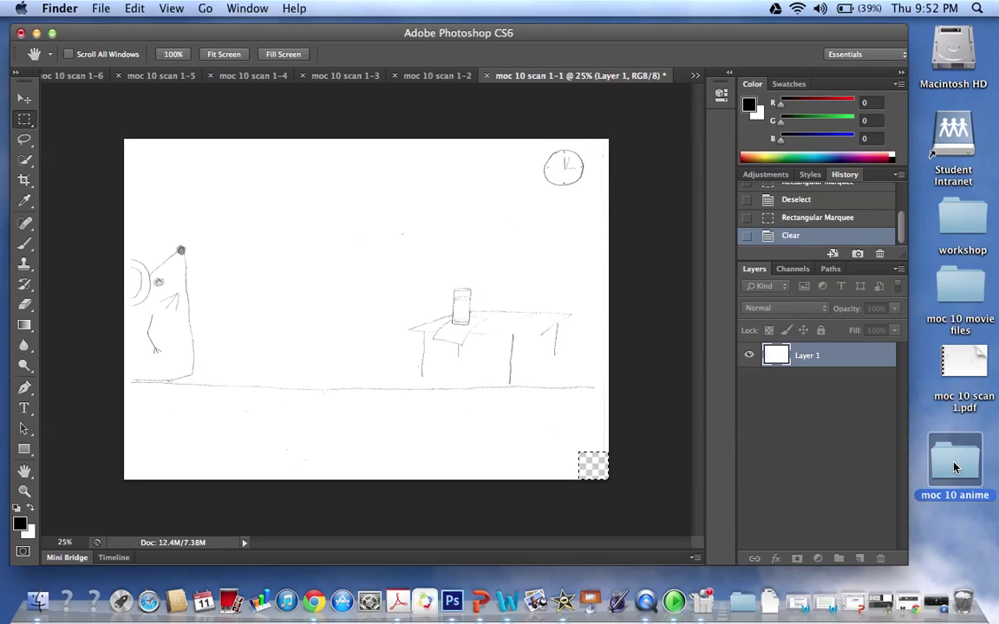
{"action": "double_click", "coordinate": [953, 468]}
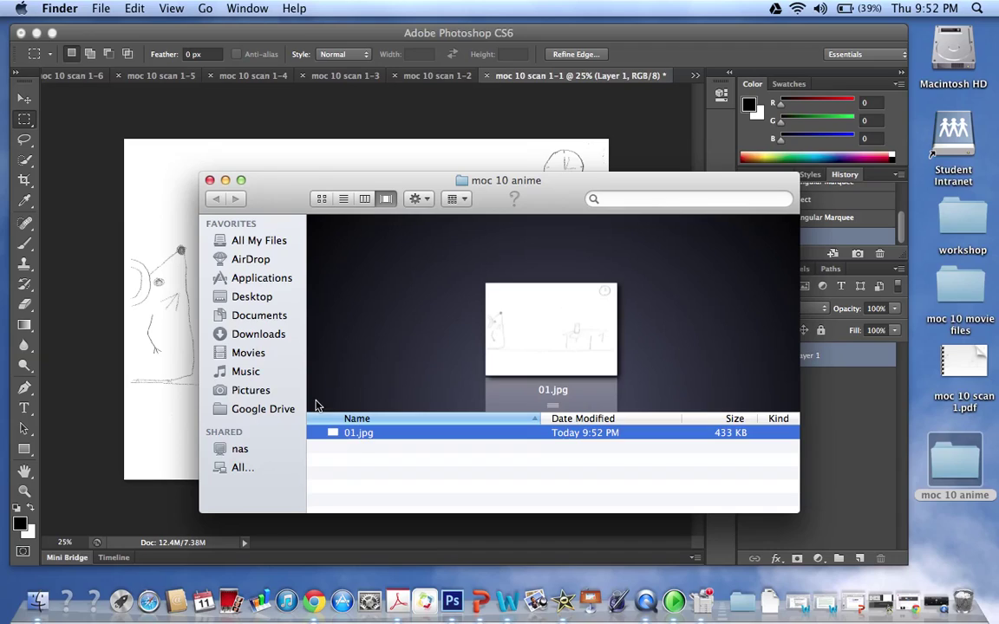
{"action": "left_click", "coordinate": [210, 180]}
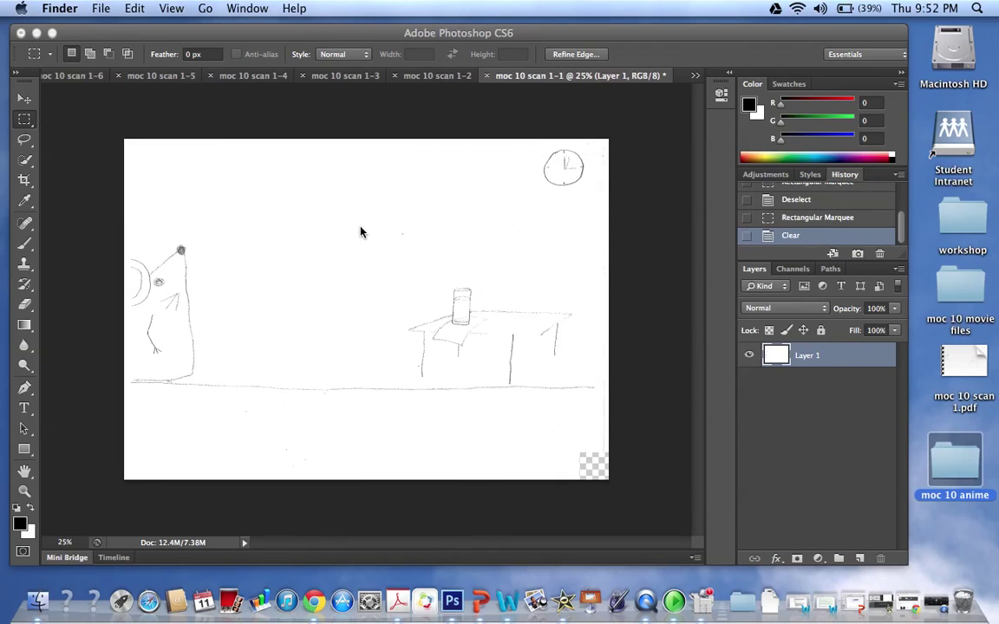
{"action": "left_click", "coordinate": [324, 205]}
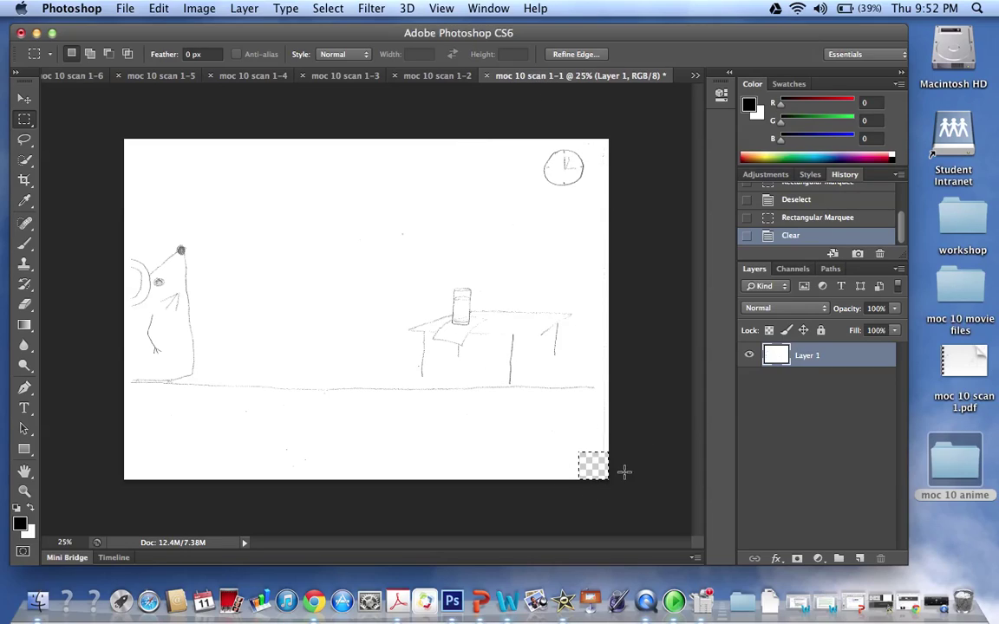
Close the moc 10 scan 1-1 document, discarding its unsaved changes.
{"action": "left_click", "coordinate": [488, 77]}
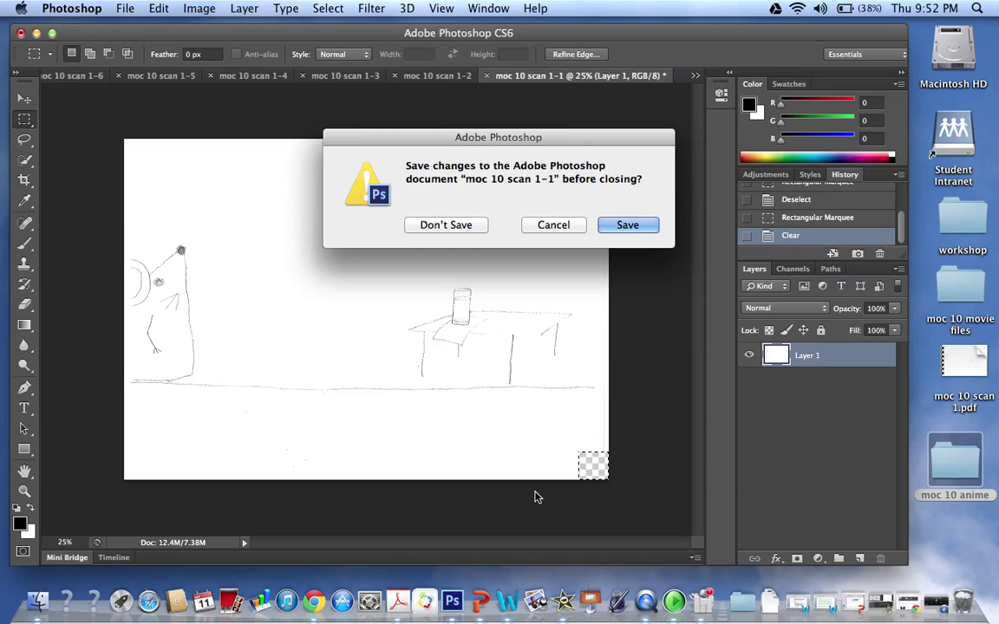
{"action": "left_click", "coordinate": [433, 226]}
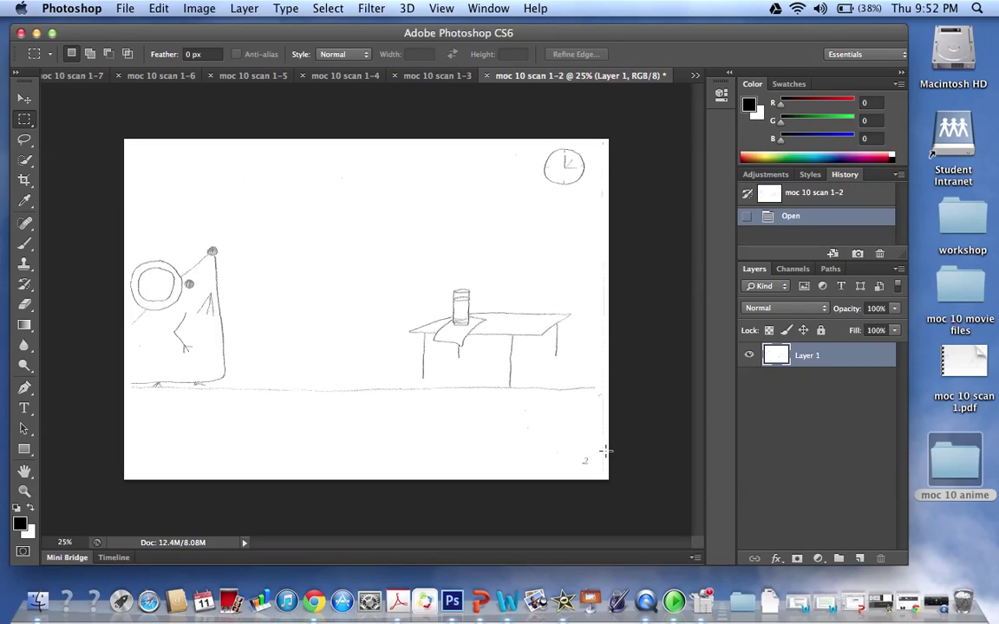
Select the page-number mark at the lower right of page 1-2 and delete it.
{"action": "left_click_drag", "start_coordinate": [574, 447], "coordinate": [631, 511]}
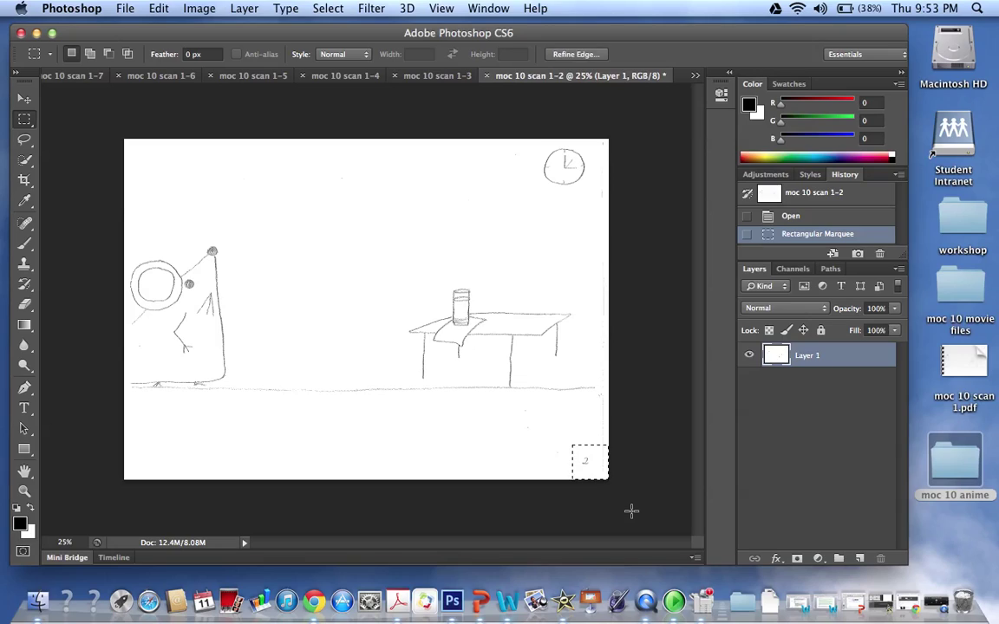
{"action": "key", "text": "Delete"}
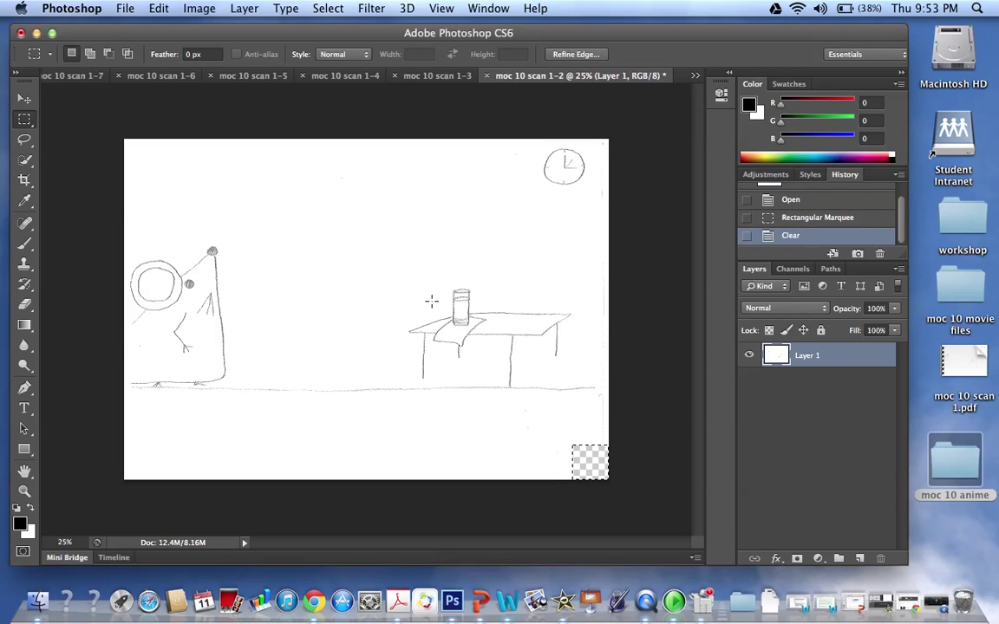
Save page 1-2 as 02.jpg at quality 12 in moc 10 anime, then close it without saving.
{"action": "left_click", "coordinate": [124, 8]}
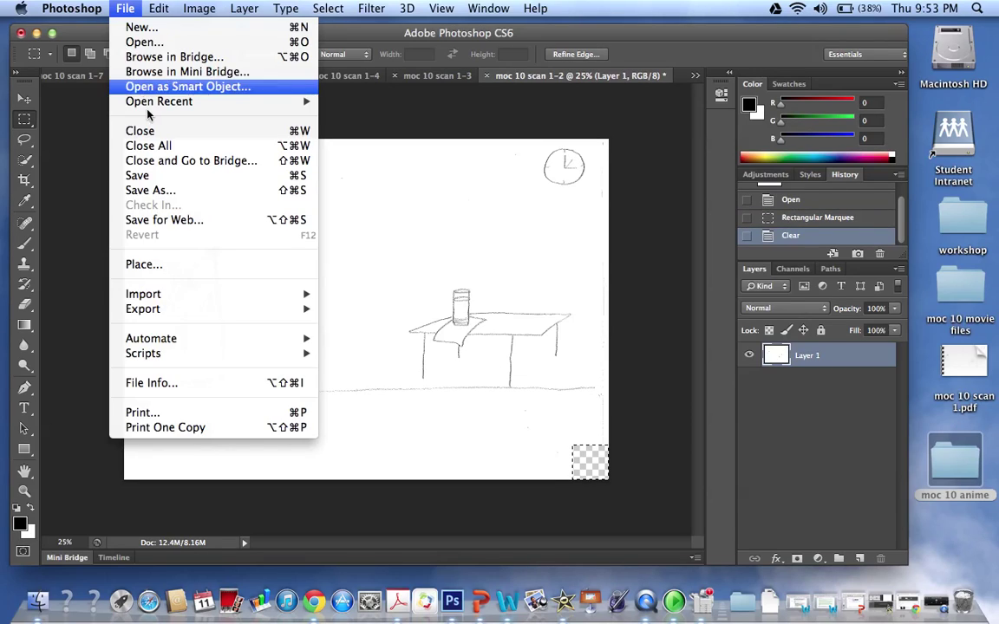
{"action": "left_click", "coordinate": [182, 199]}
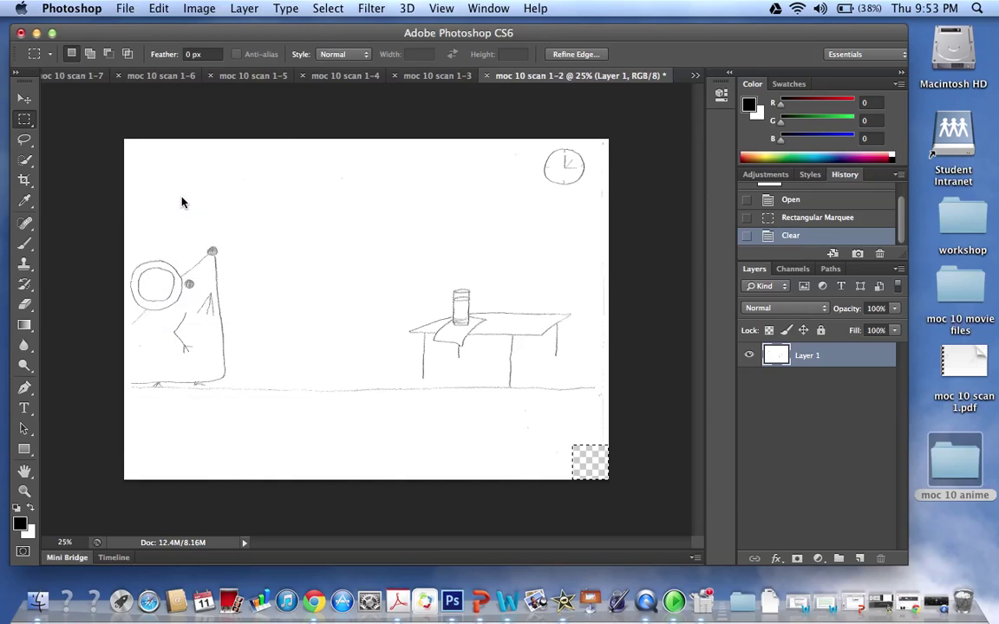
{"action": "type", "text": "02"}
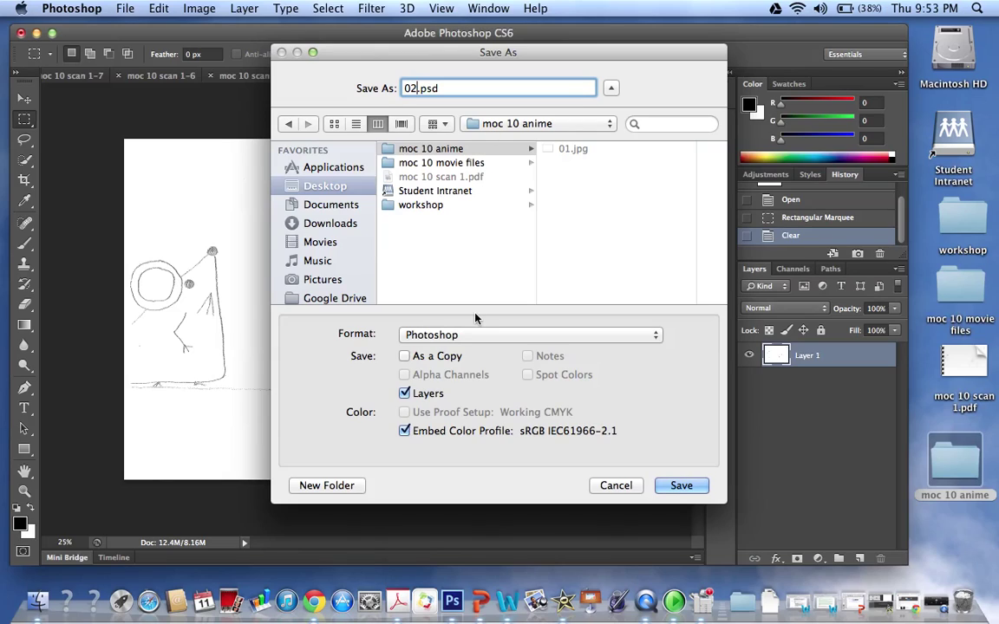
{"action": "left_click", "coordinate": [479, 335]}
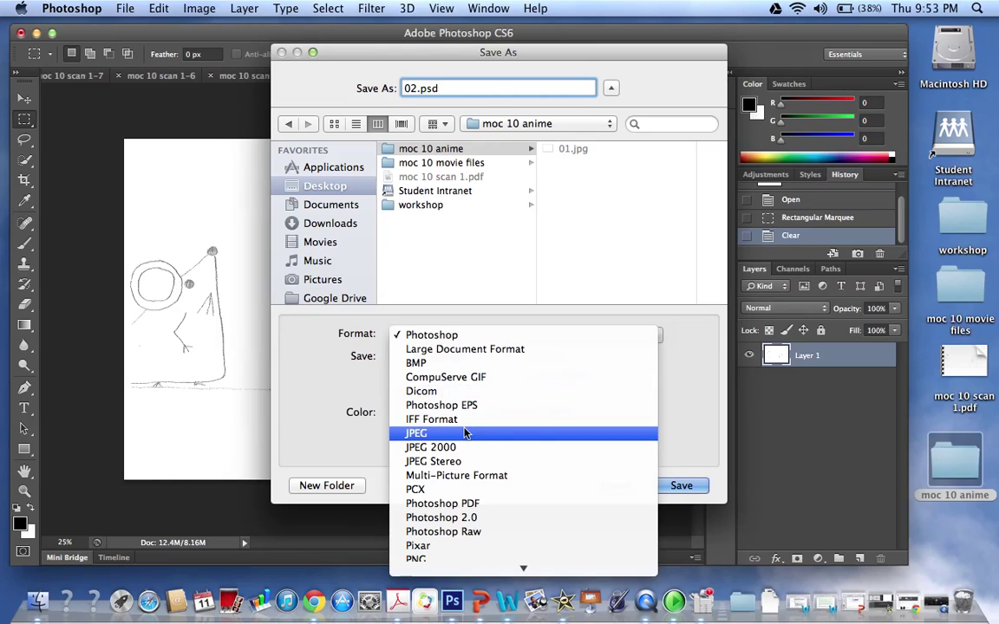
{"action": "left_click", "coordinate": [466, 432]}
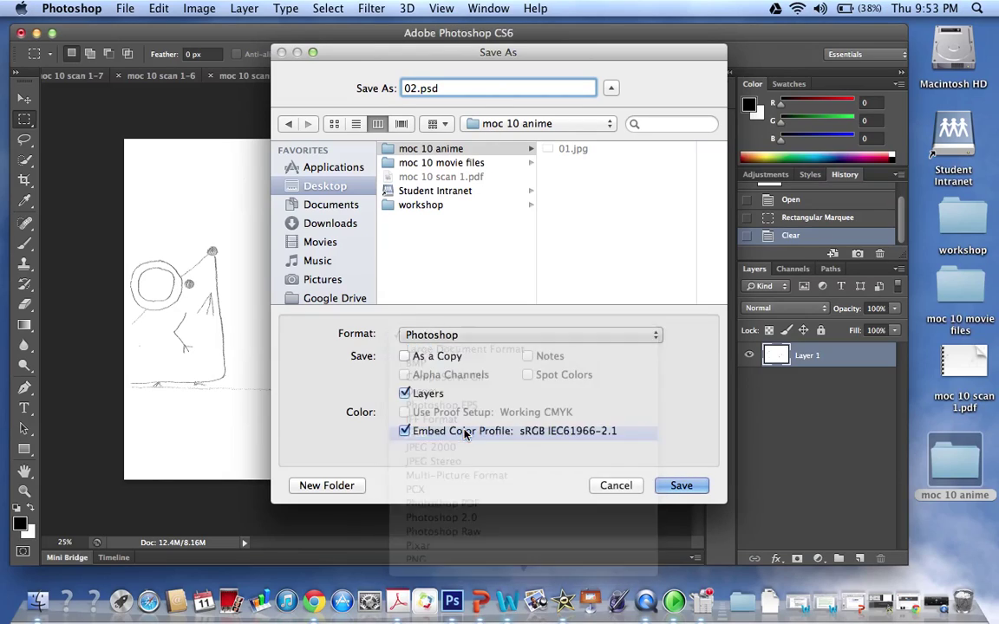
{"action": "left_click", "coordinate": [681, 485]}
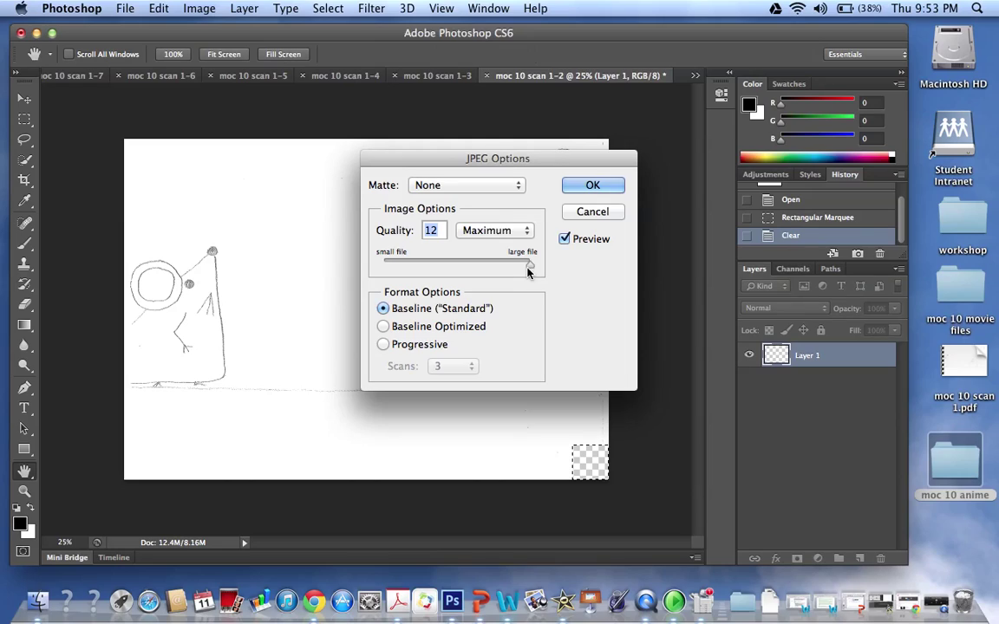
{"action": "left_click", "coordinate": [594, 187]}
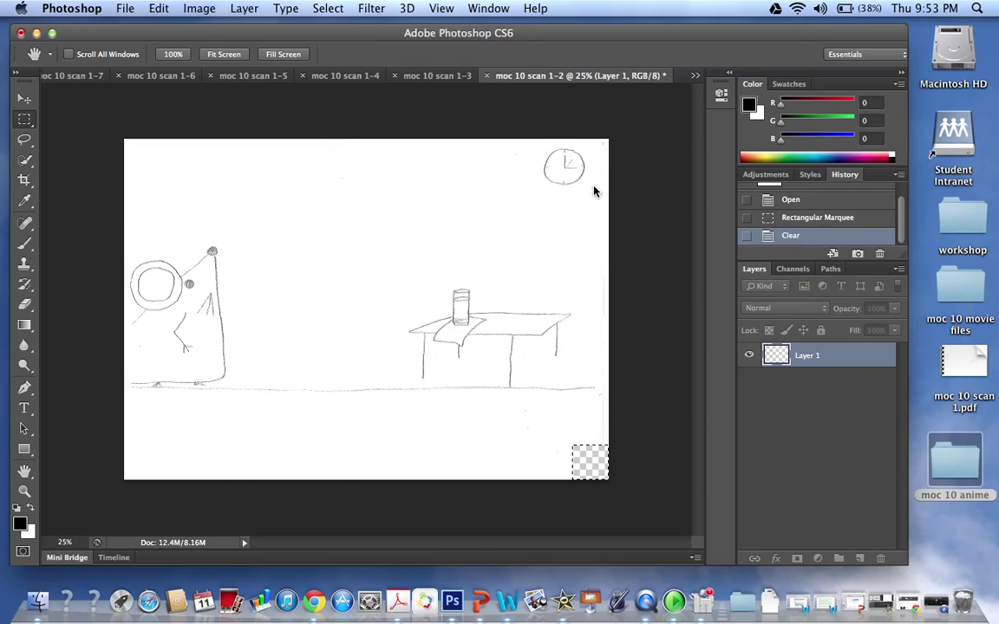
{"action": "left_click", "coordinate": [488, 77]}
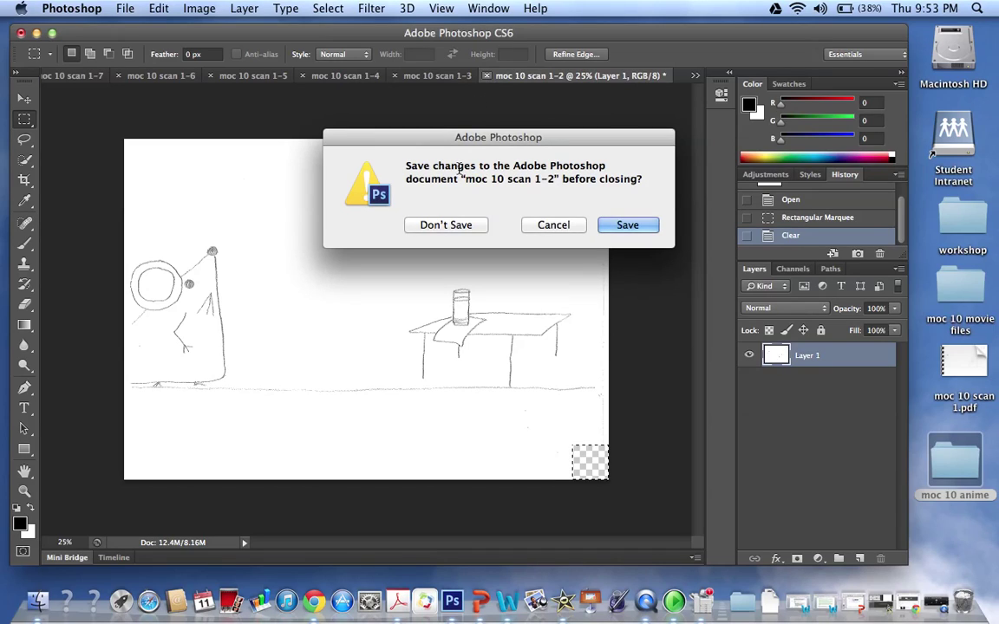
{"action": "left_click", "coordinate": [451, 225]}
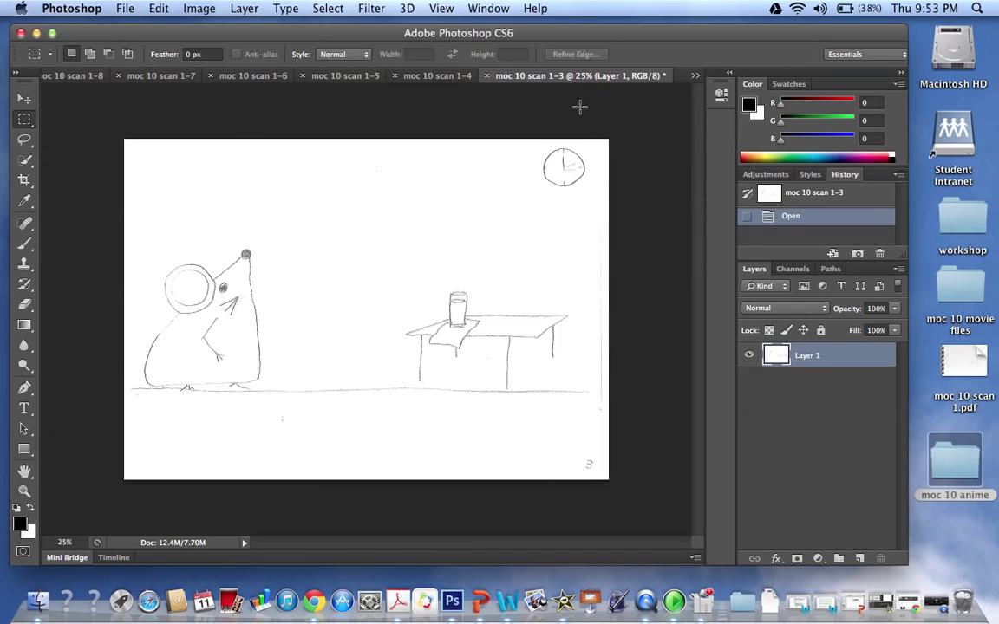